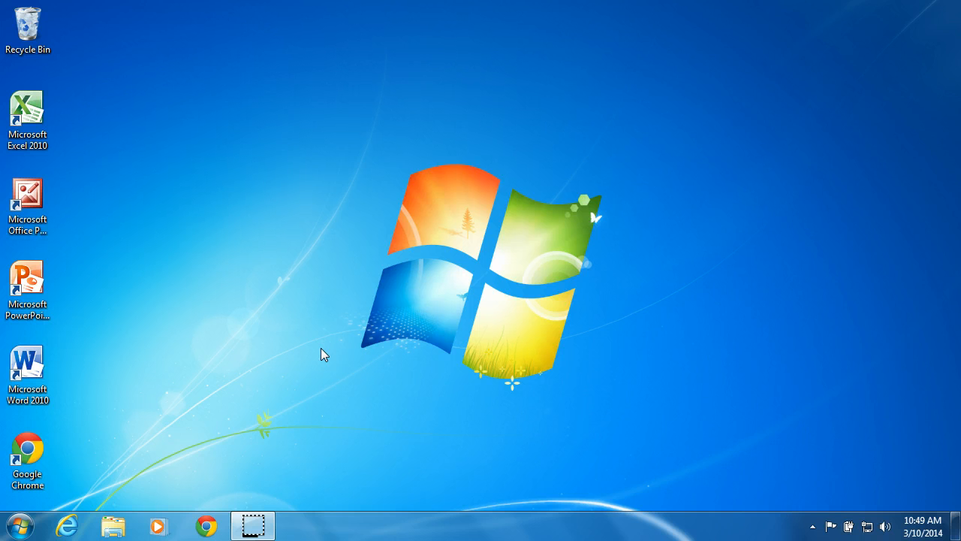
- Search the installed programs for "software center" and open Software Center
click(20, 530)
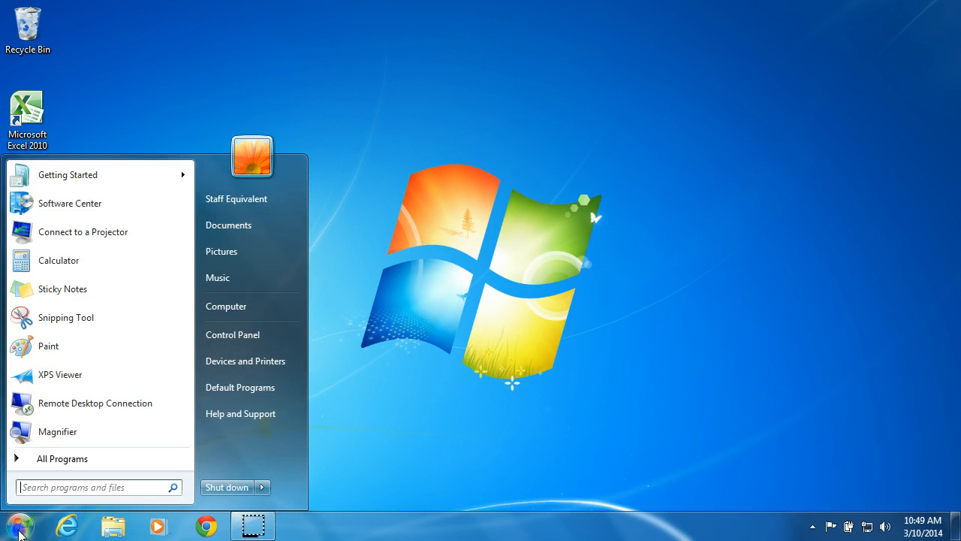
text(s)
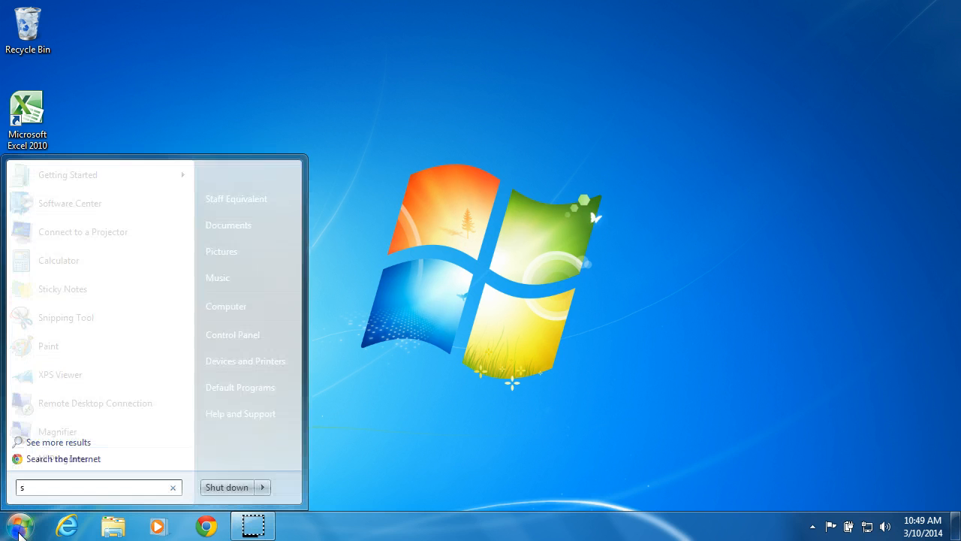
text(oftware center)
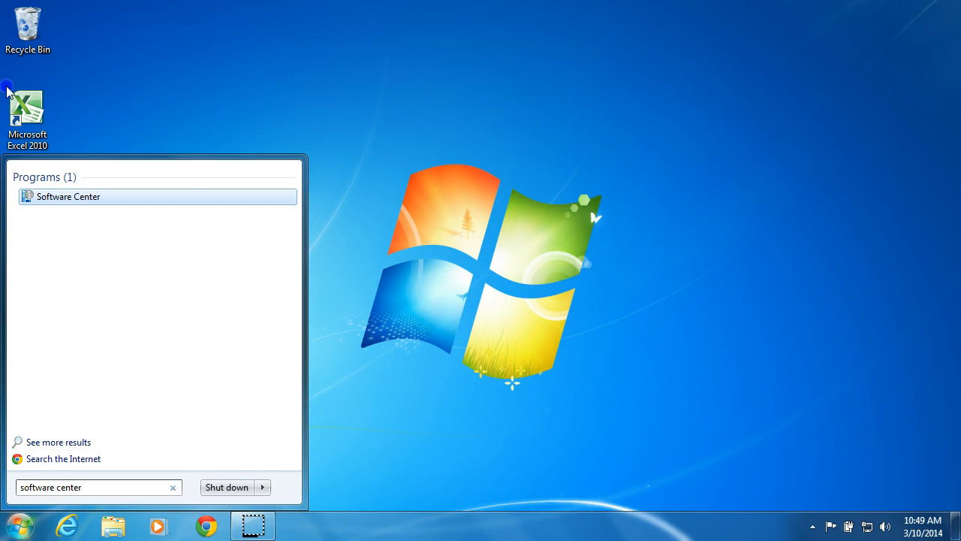
click(55, 197)
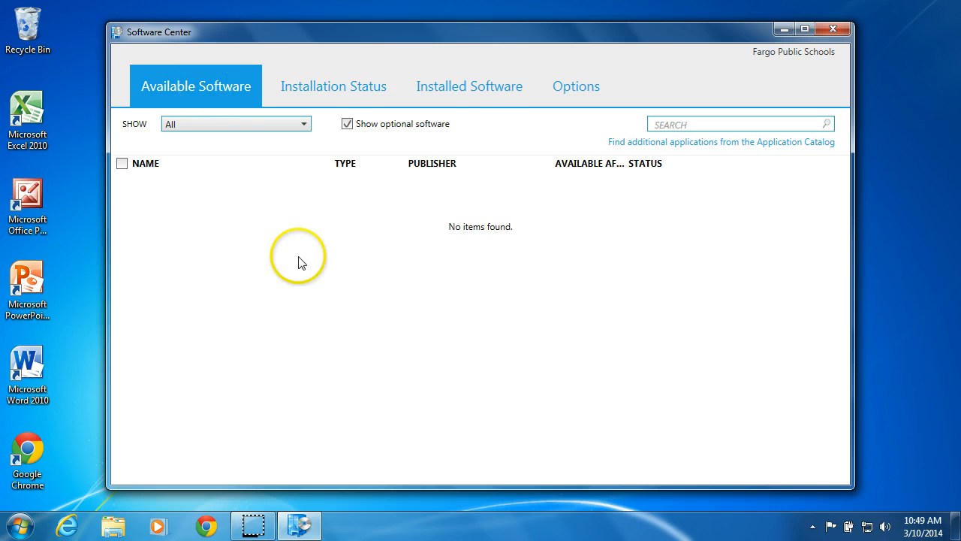
- Reinstall Google Drive - Client Install from the installation status list and close Software Center once it finishes
click(340, 86)
click(182, 187)
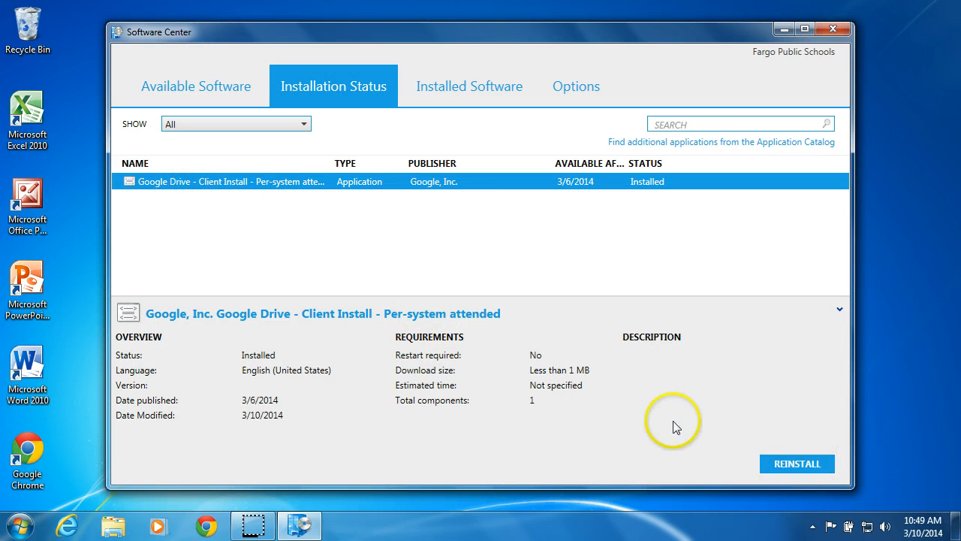
click(213, 88)
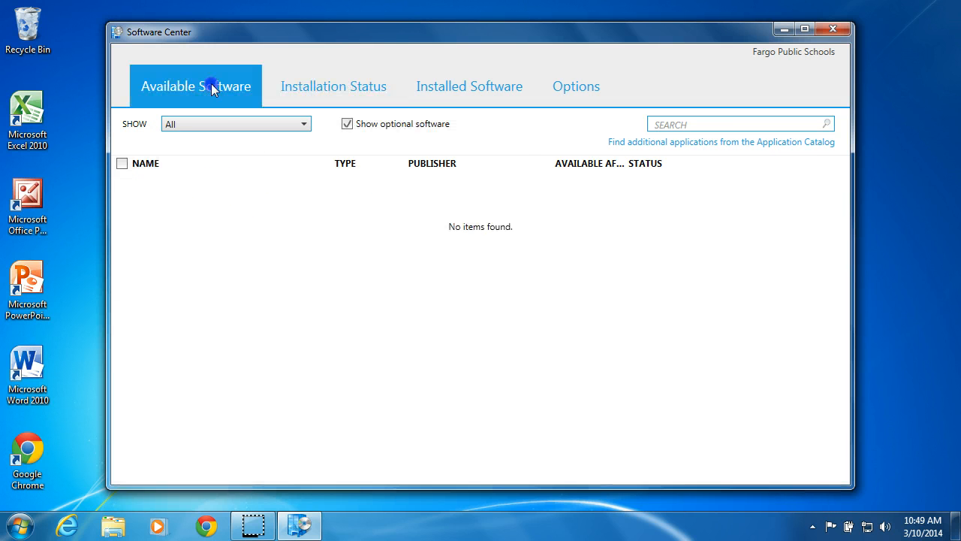
click(303, 92)
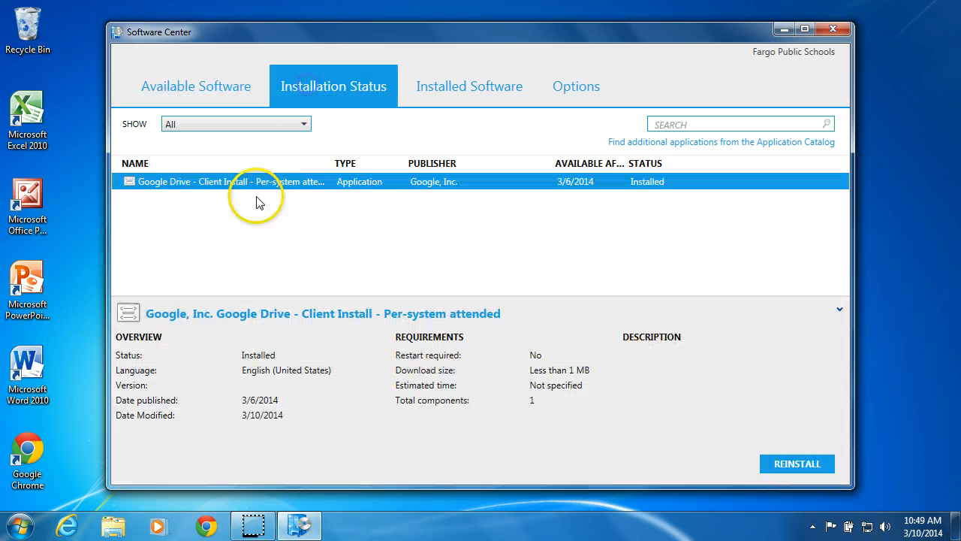
click(793, 465)
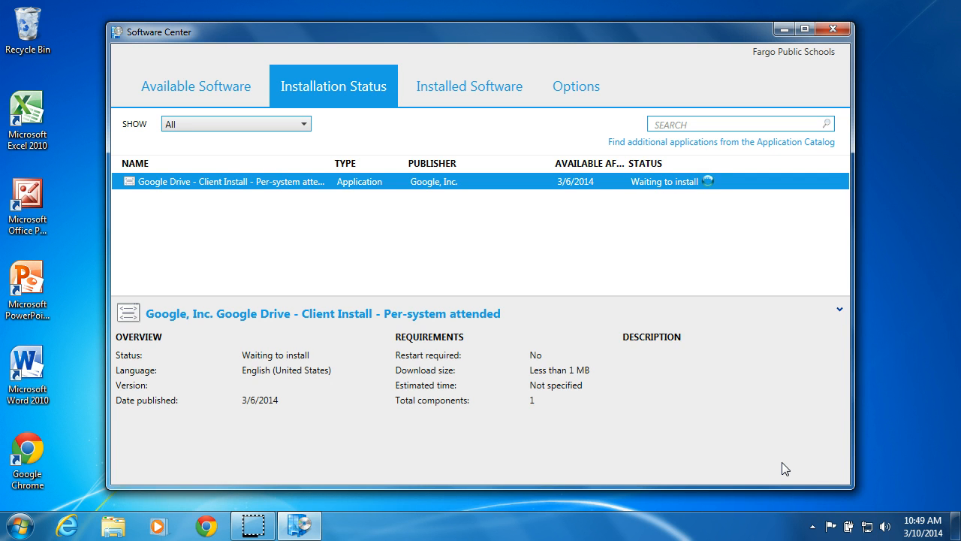
mouse_move(347, 528)
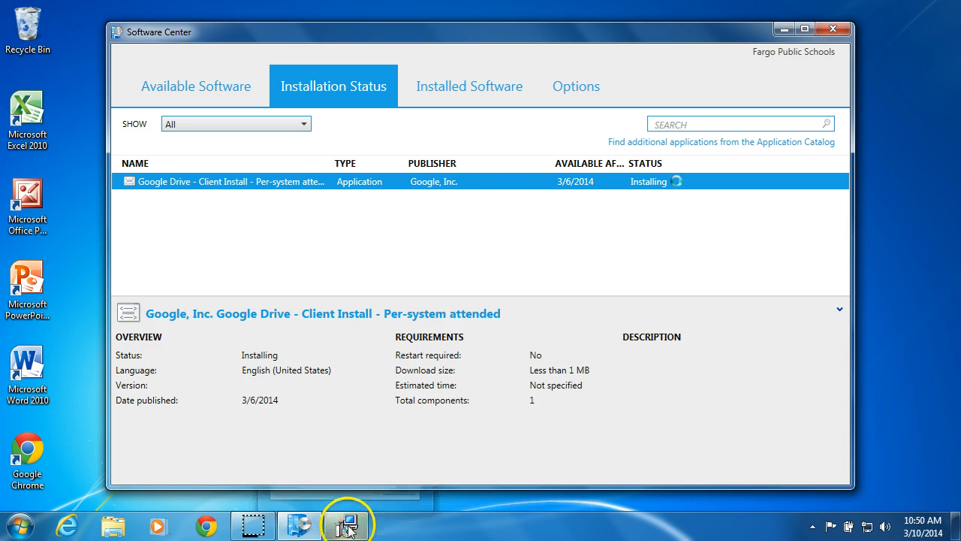
click(350, 529)
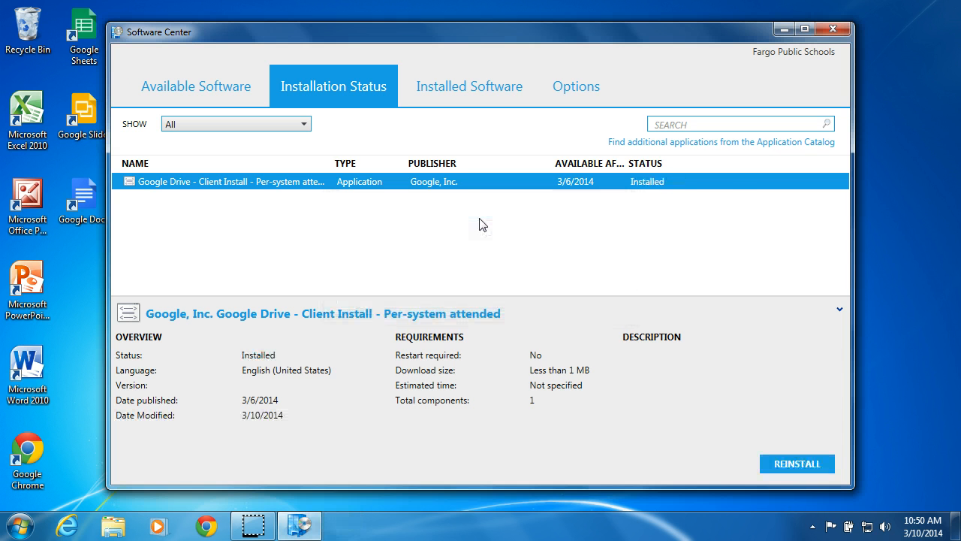
click(833, 30)
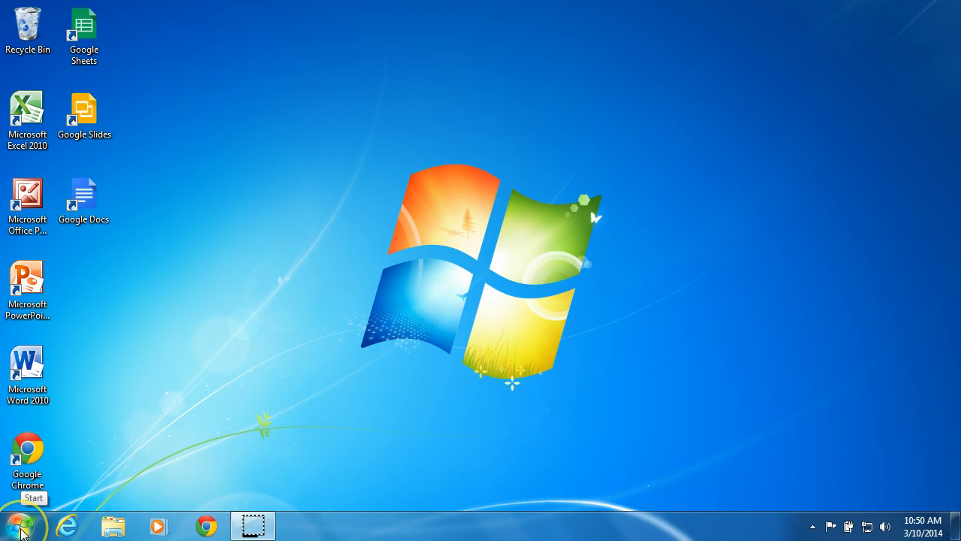
- Launch Google Drive, start its setup and sign in with the Google account's e-mail and password
click(21, 529)
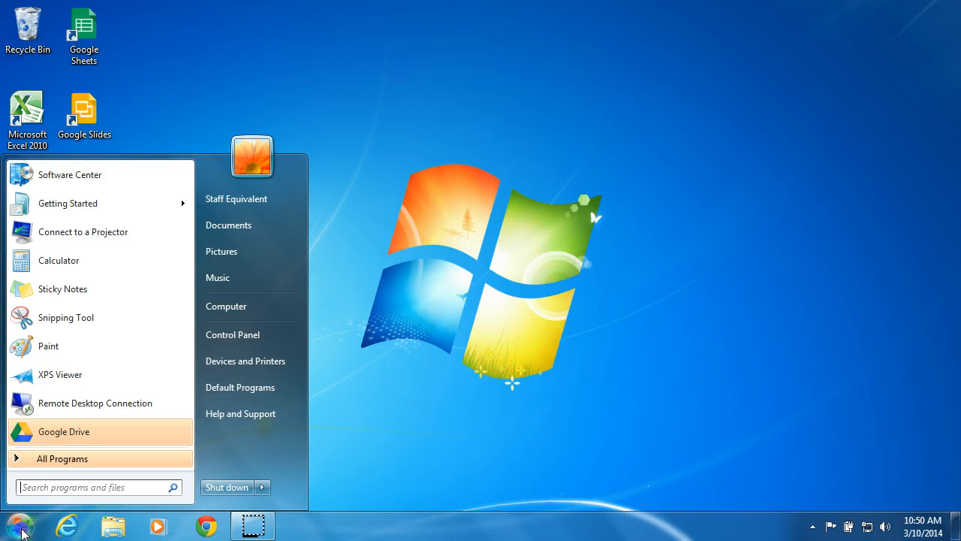
click(47, 434)
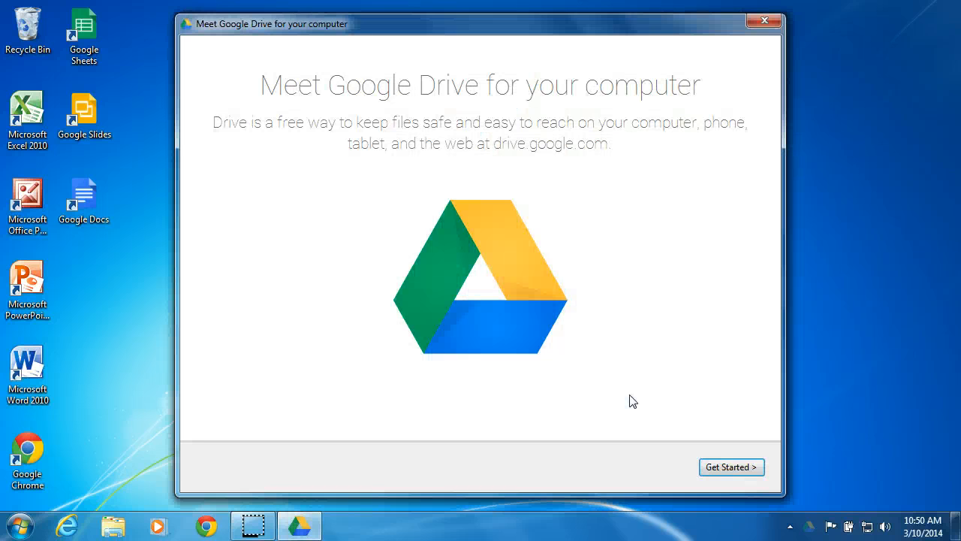
click(730, 467)
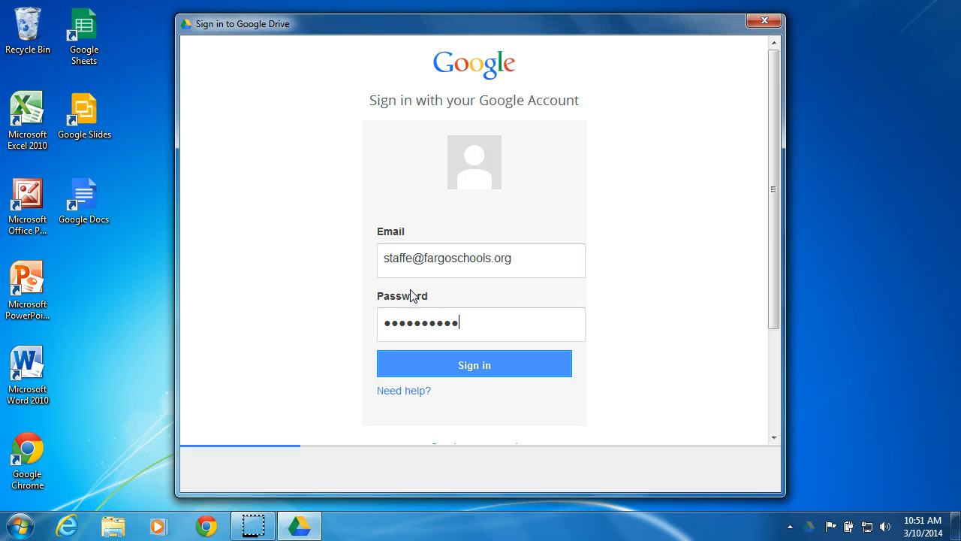
click(454, 368)
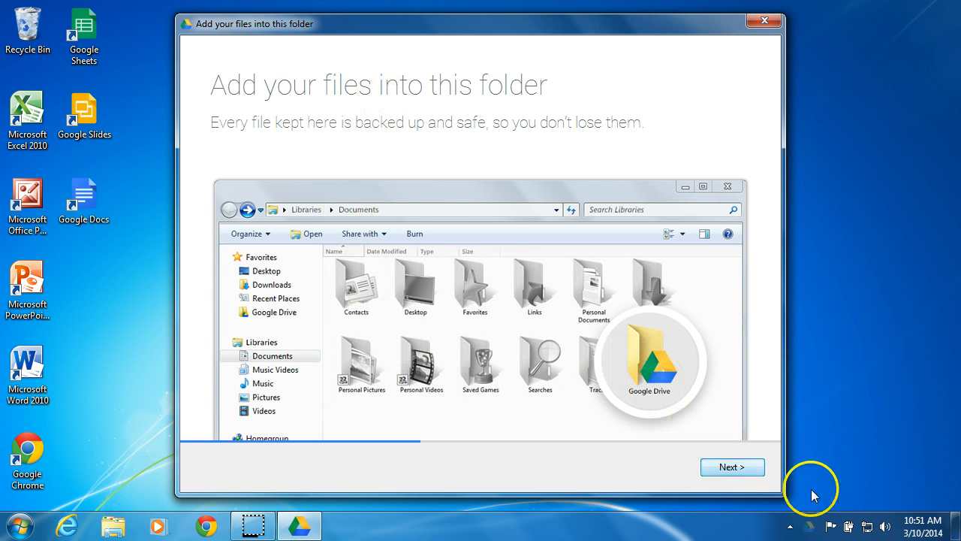
- Go through the Google Drive introduction pages and finish the setup
click(742, 468)
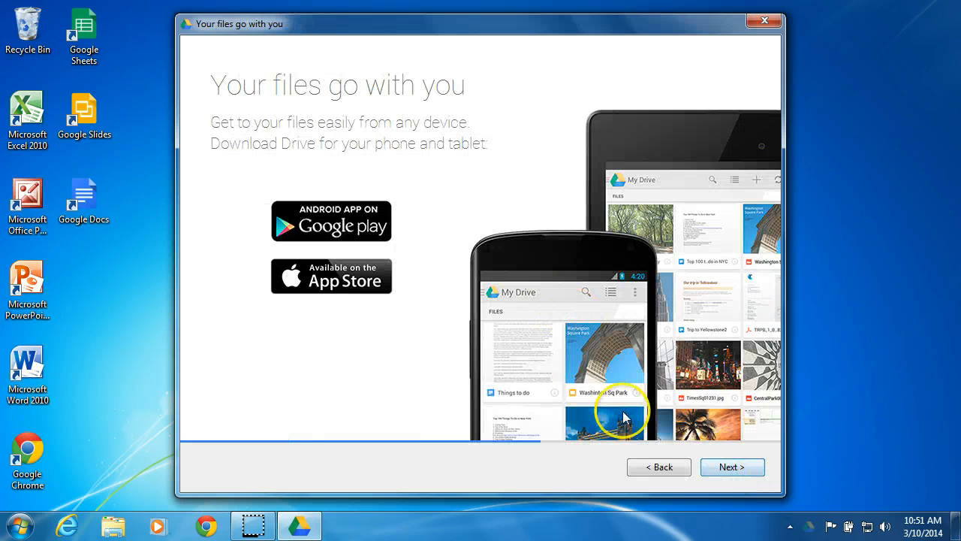
click(730, 471)
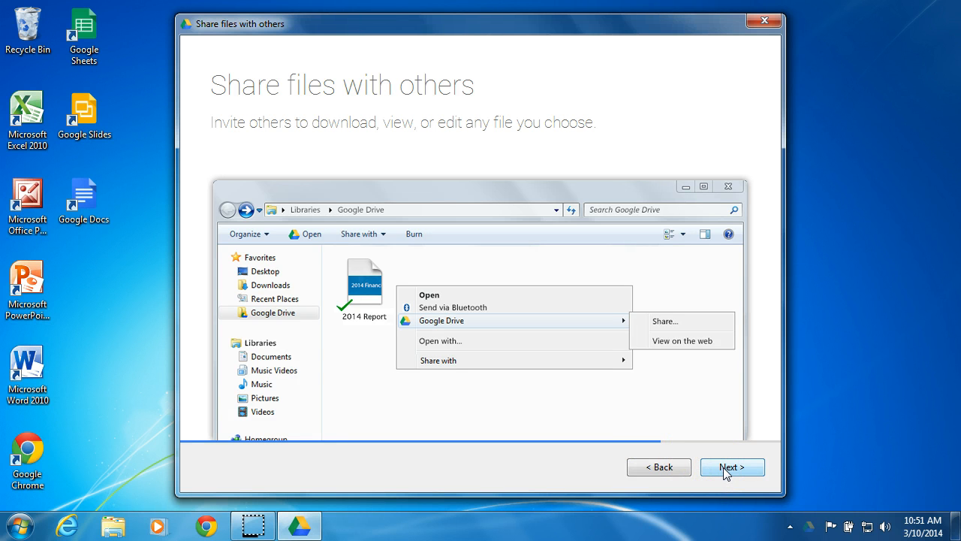
click(727, 471)
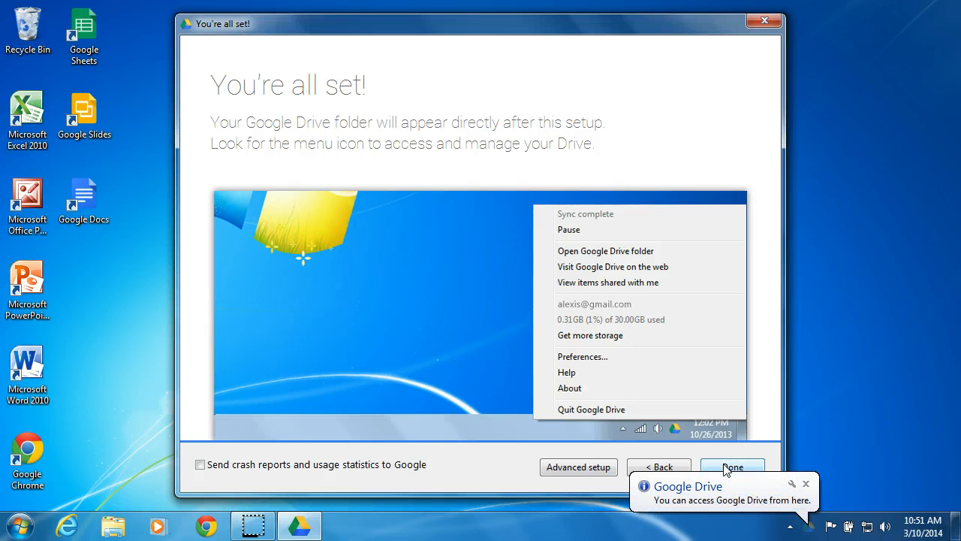
click(727, 469)
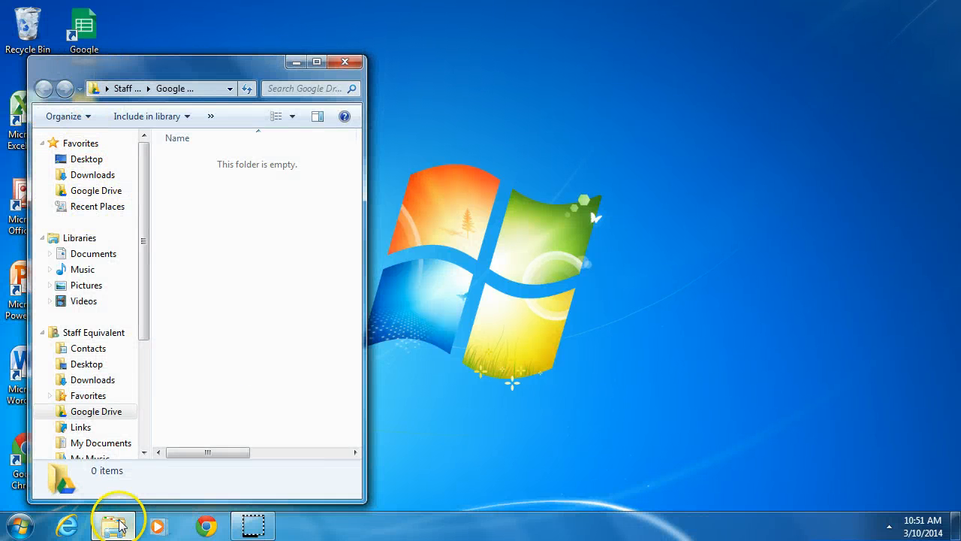
- Look through the Google Drive folder and the H: network drive in the file explorer
mouse_move(118, 528)
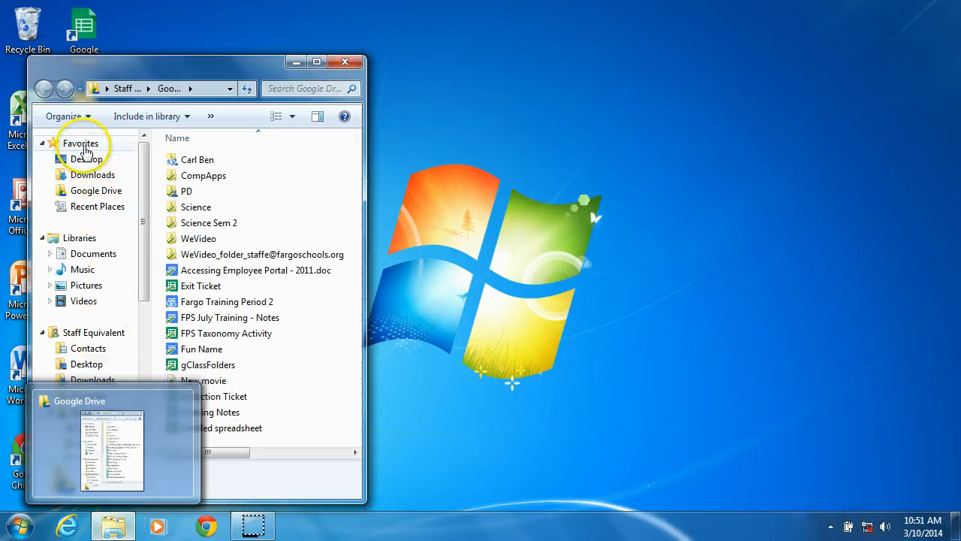
click(87, 192)
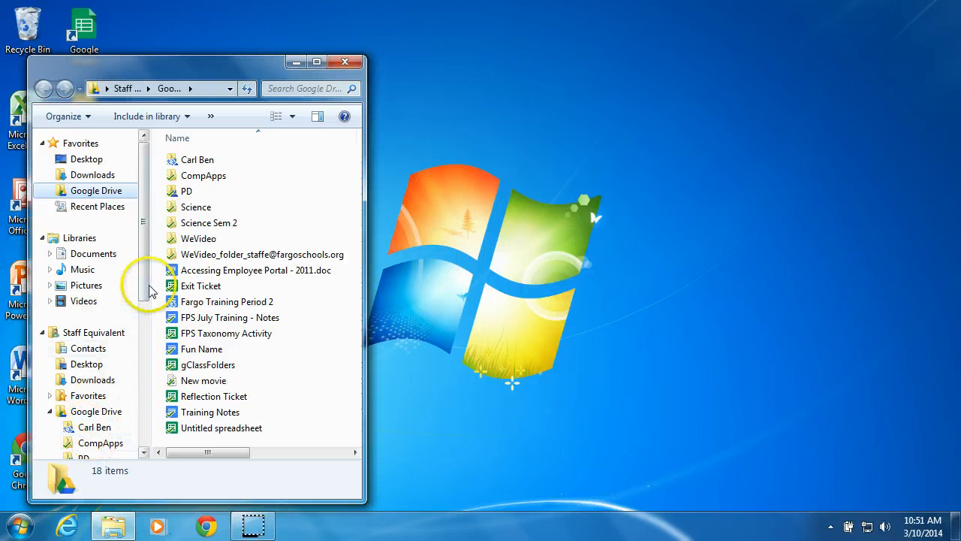
drag(147, 269, 144, 418)
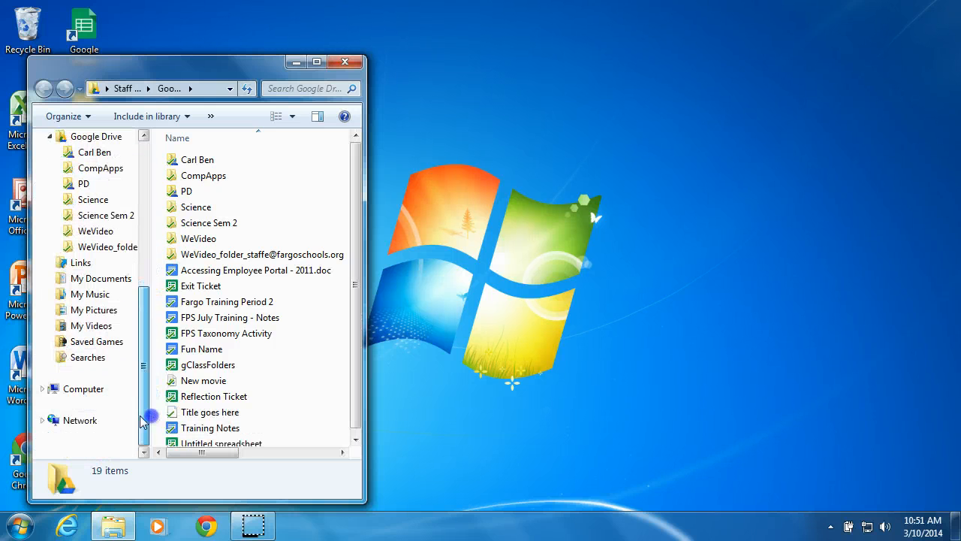
click(42, 389)
click(91, 388)
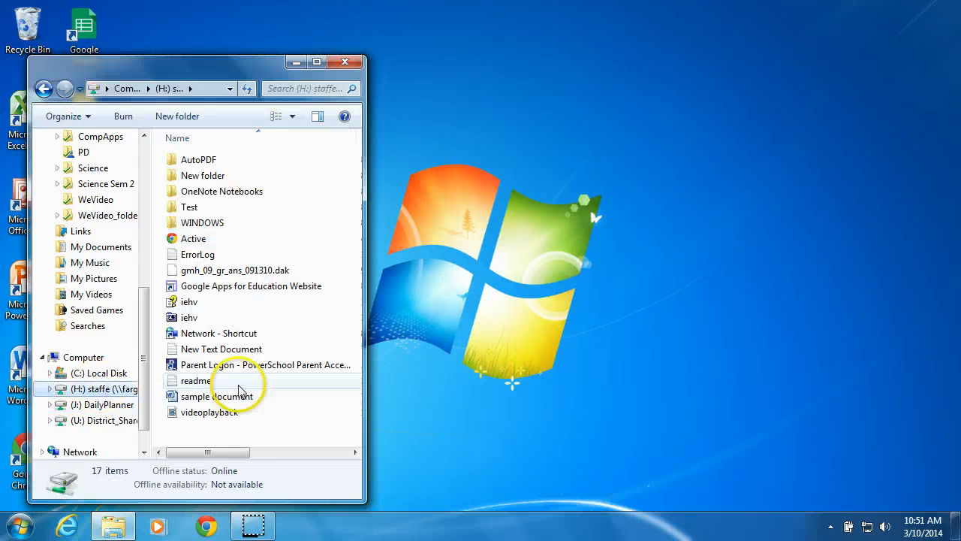
- Create a folder named "H Drive" inside the Google Drive folder and open it
drag(147, 368, 132, 219)
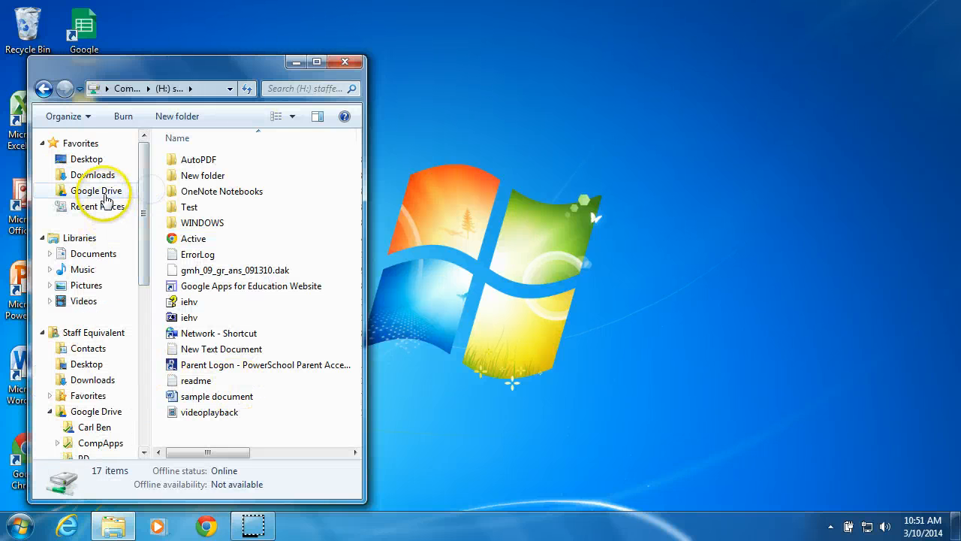
click(104, 193)
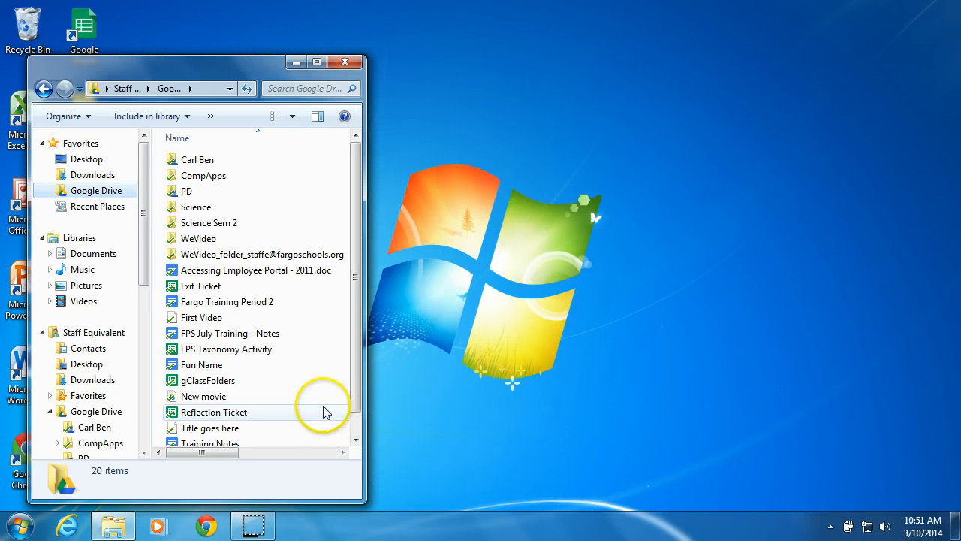
right_click(311, 367)
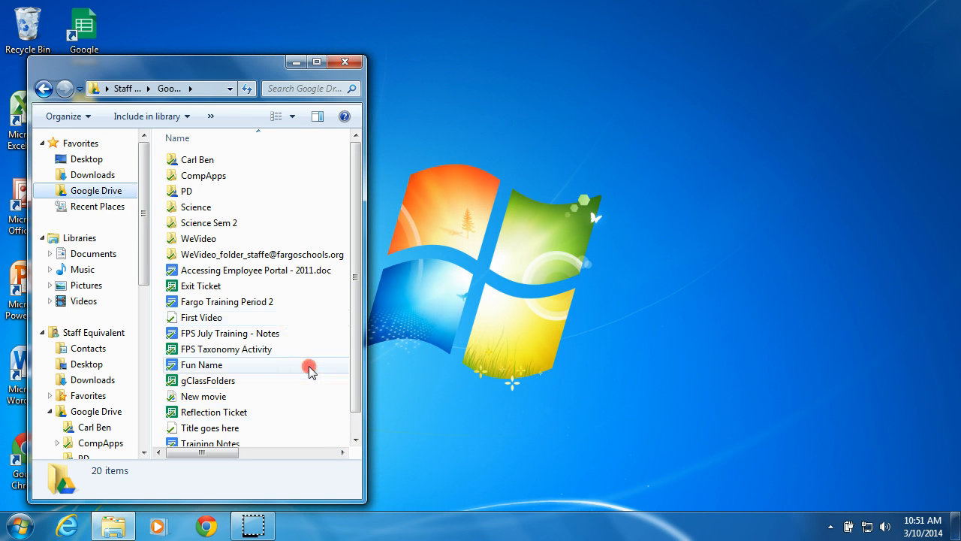
mouse_move(343, 333)
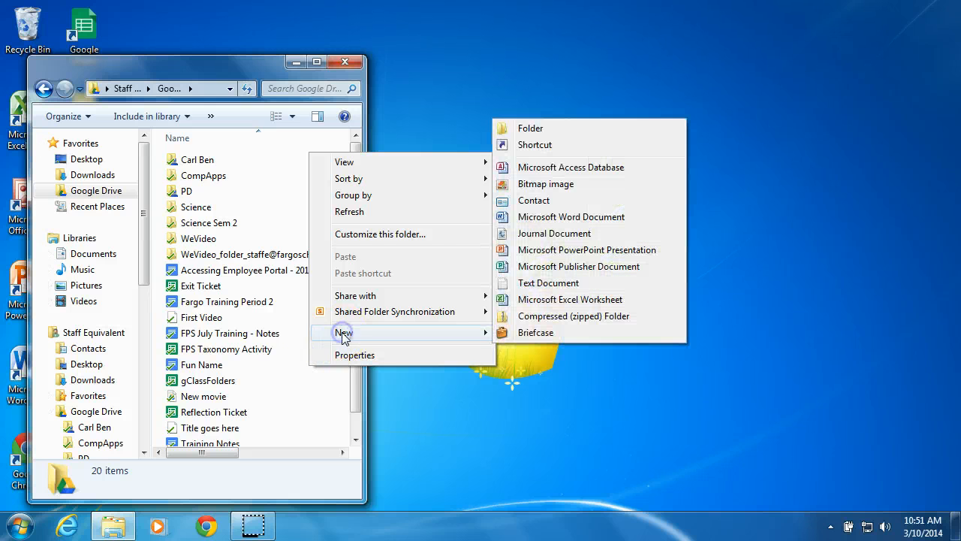
click(536, 133)
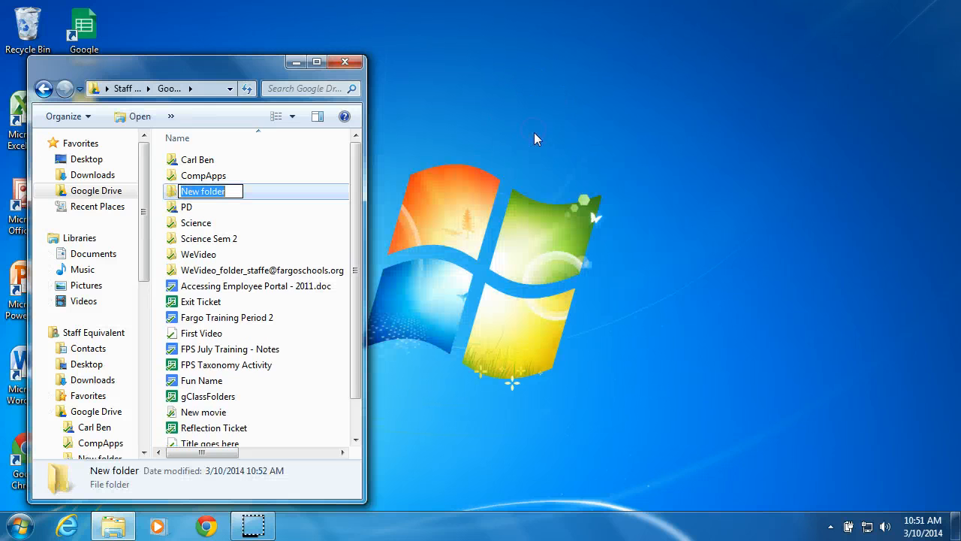
text(H D)
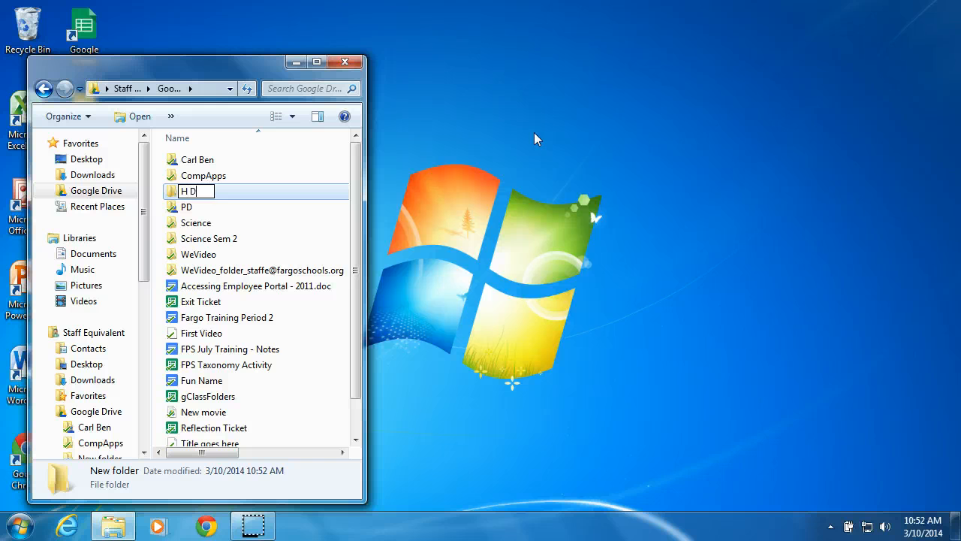
text(rive)
key(Return)
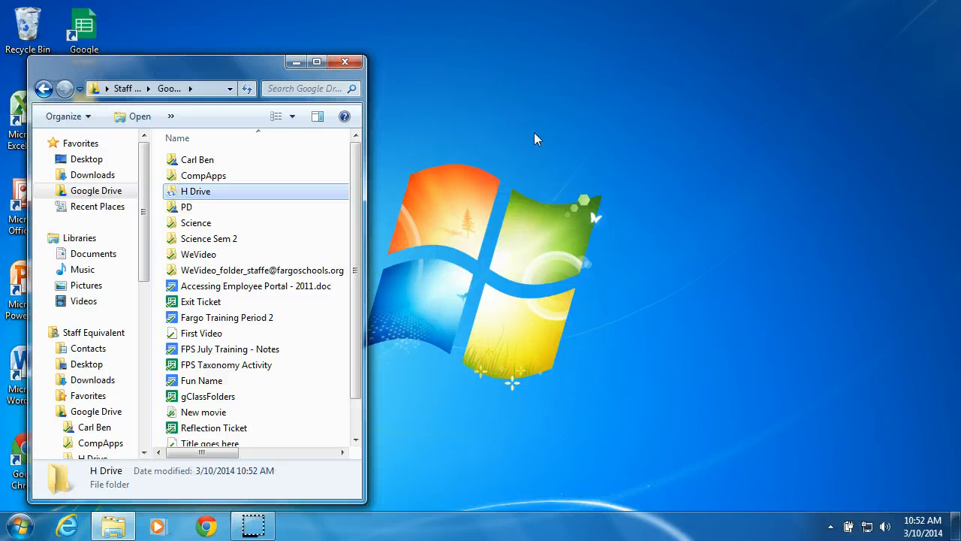
click(172, 192)
double_click(172, 192)
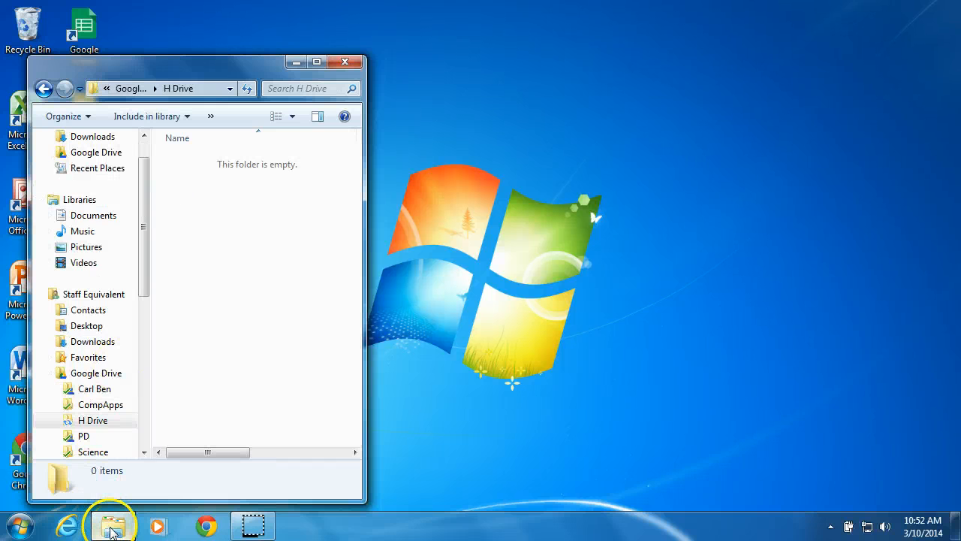
- Place a second file explorer window beside the H Drive folder and show the H: network drive in it
mouse_move(113, 531)
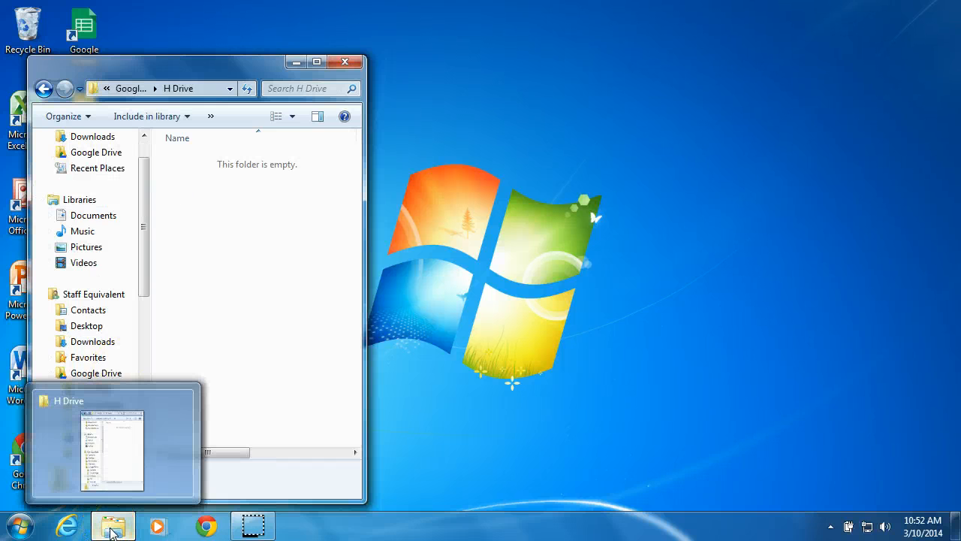
shift+click(113, 533)
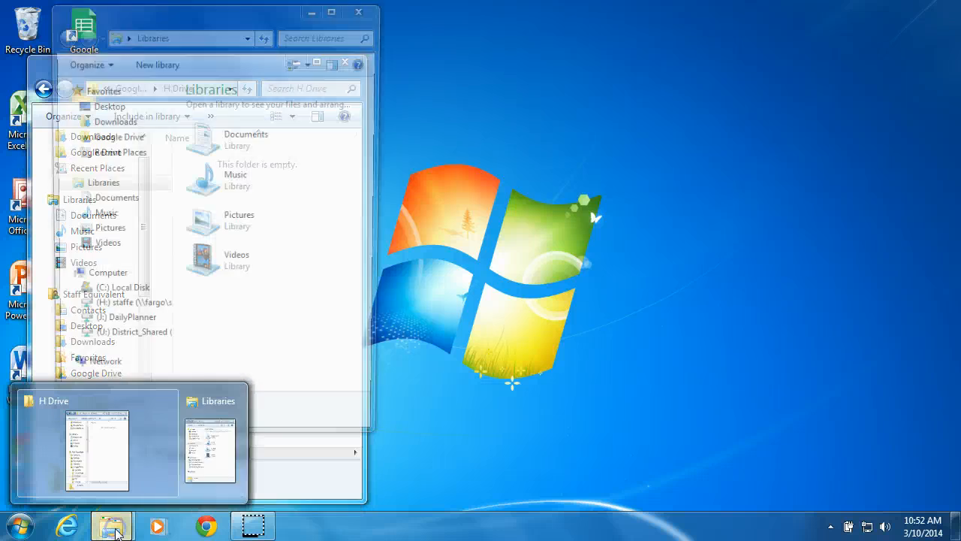
drag(188, 19, 536, 49)
click(467, 338)
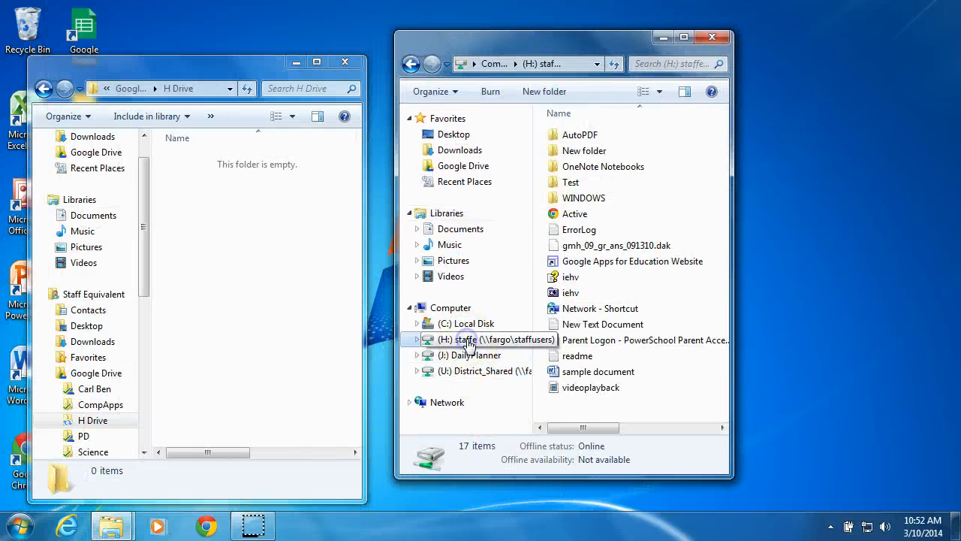
- Move all files and folders from the H: network drive into Google Drive's H Drive folder and close both file explorer windows
click(668, 372)
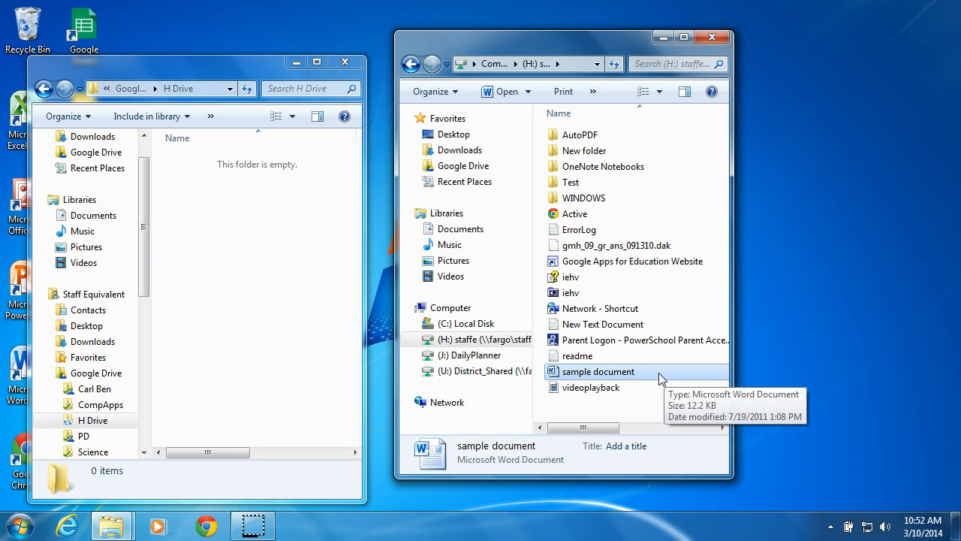
key(ctrl+a)
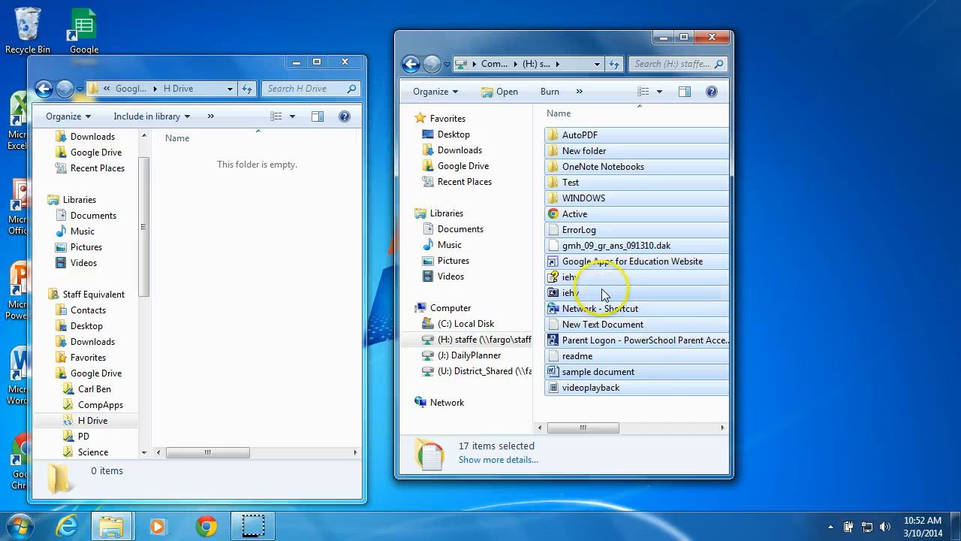
right_click(604, 293)
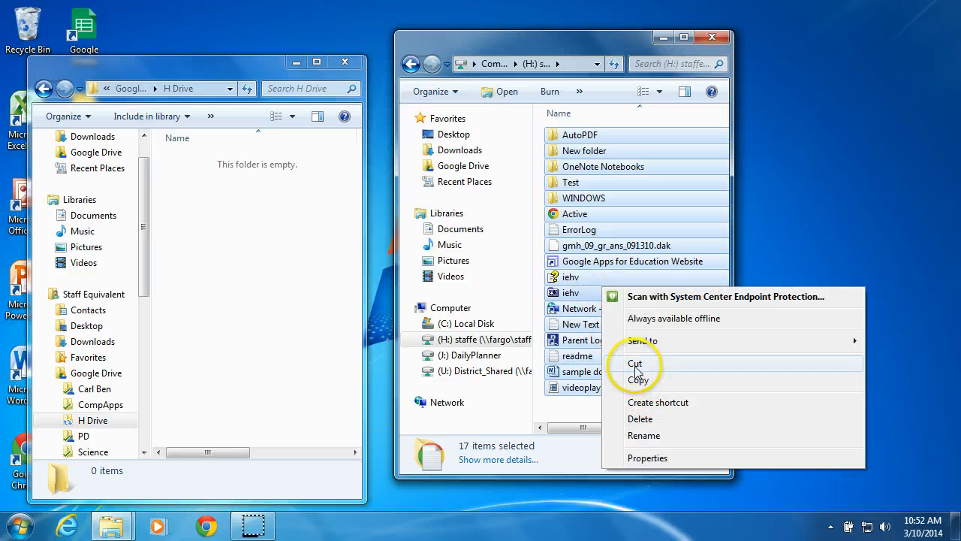
click(635, 364)
right_click(226, 221)
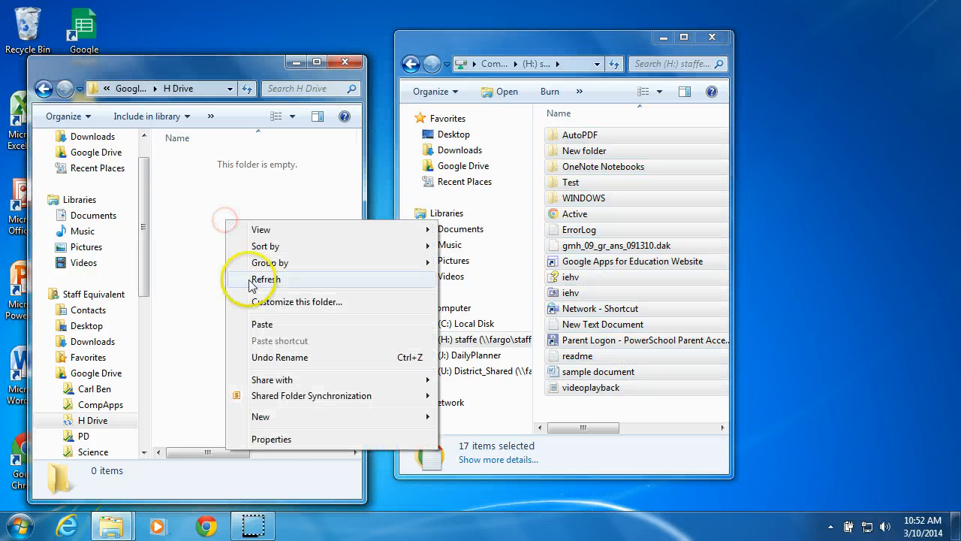
click(259, 323)
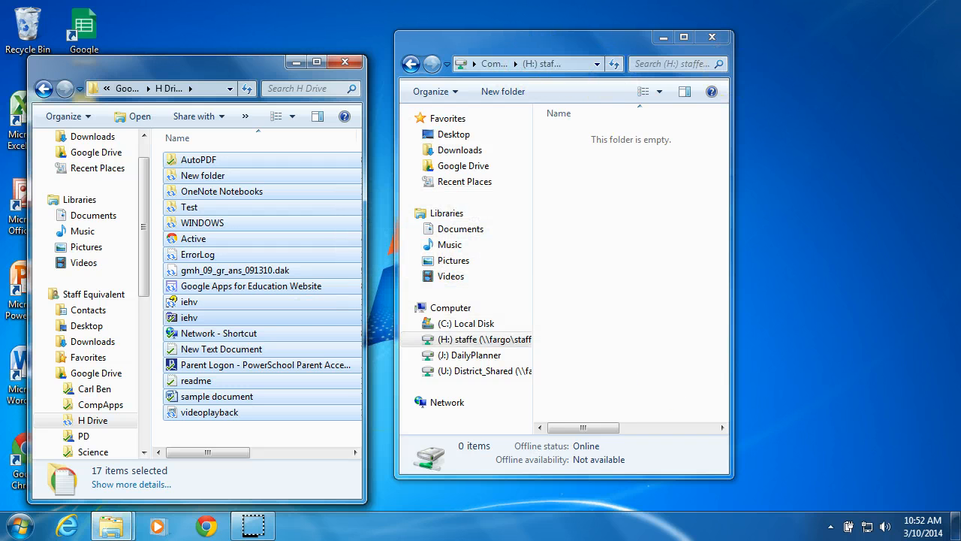
click(712, 37)
click(345, 62)
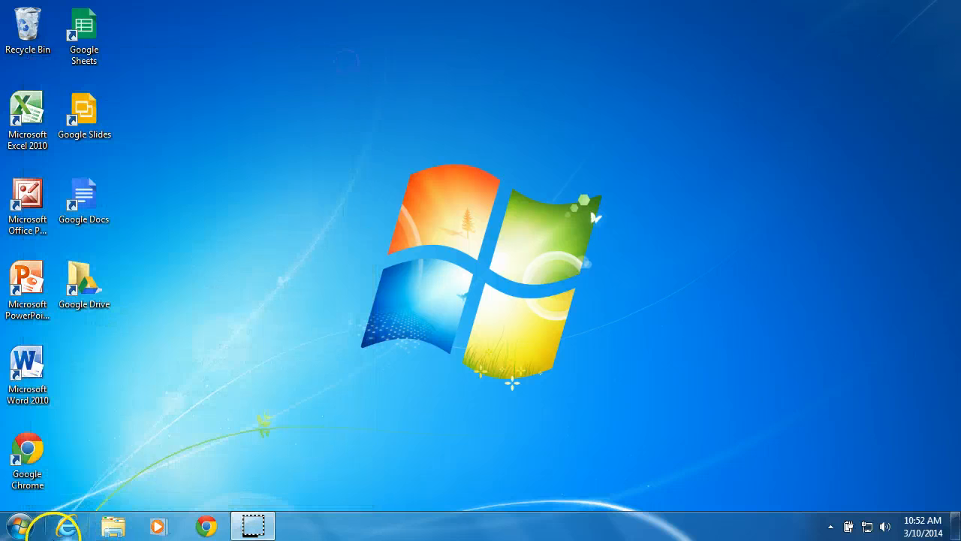
- Check the moved files in the H Drive folder inside Google Drive, then close the file explorer
click(112, 525)
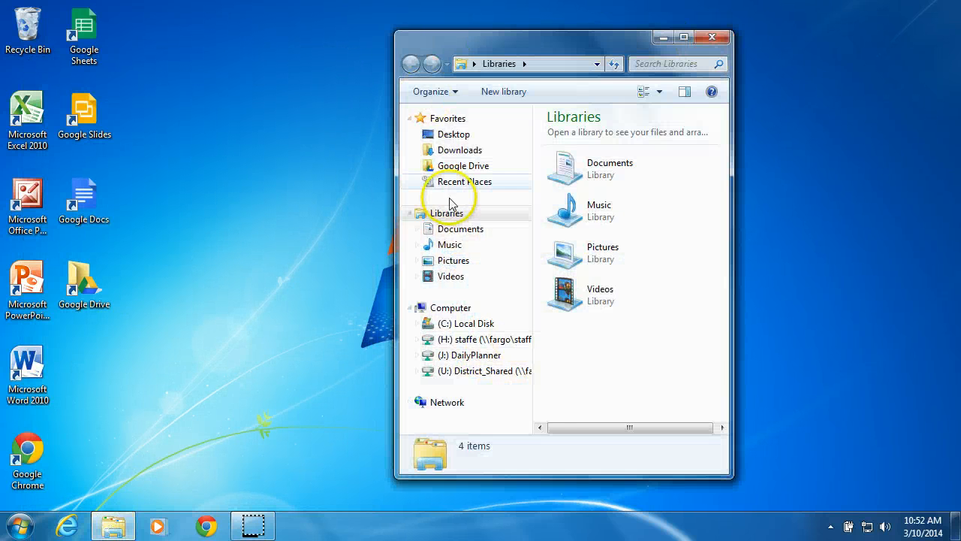
click(443, 168)
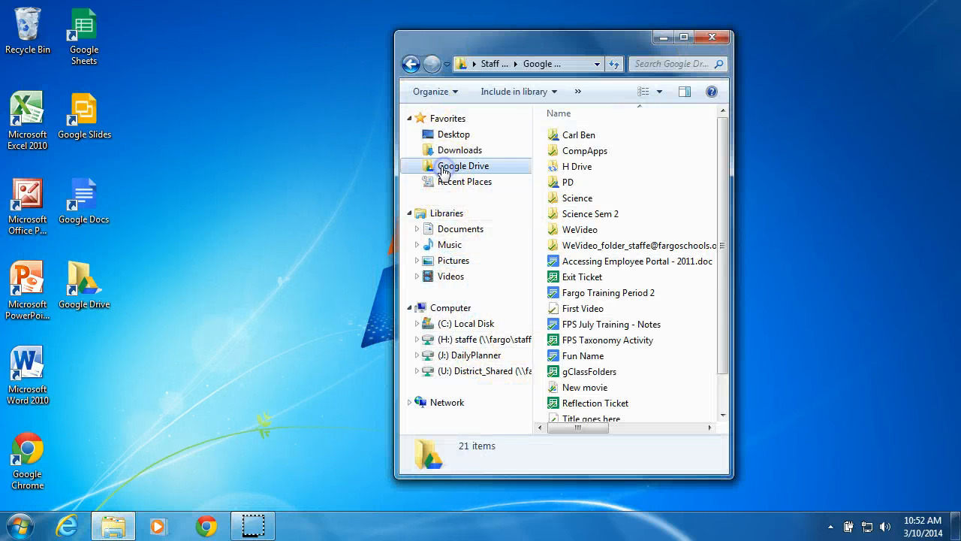
double_click(574, 168)
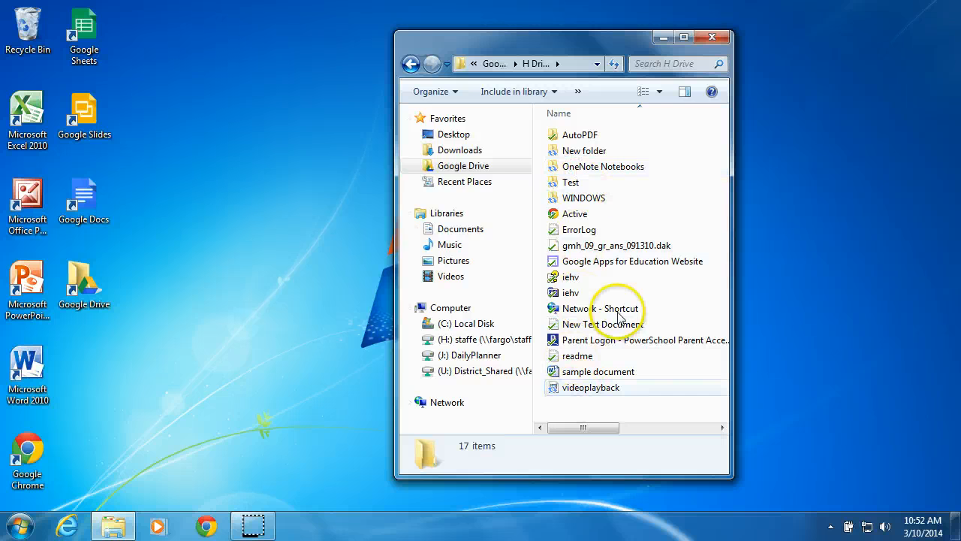
click(711, 37)
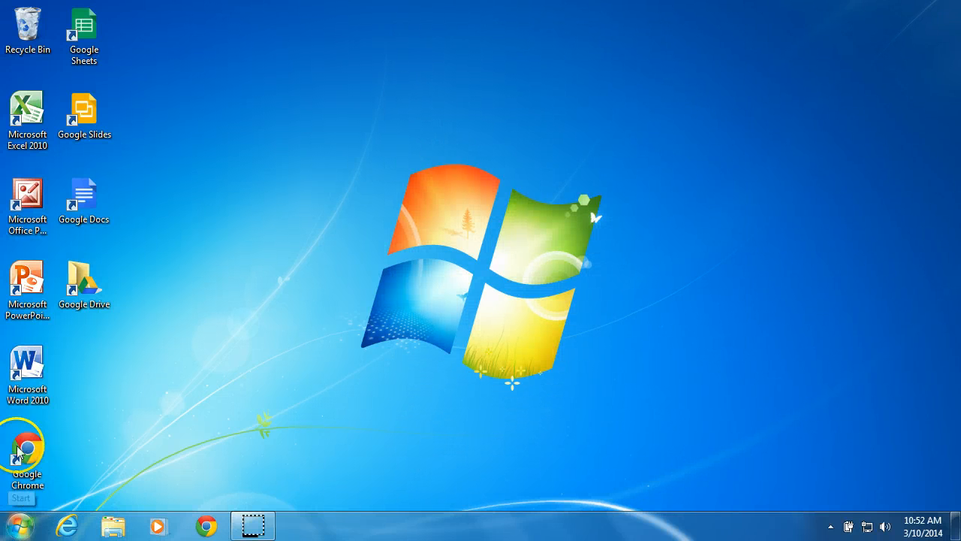
- Start Microsoft Word, accept the suggested user name and initials, and enter "Sdjfaklsdfjas;ldkfjasd;kl" in the blank document
double_click(29, 377)
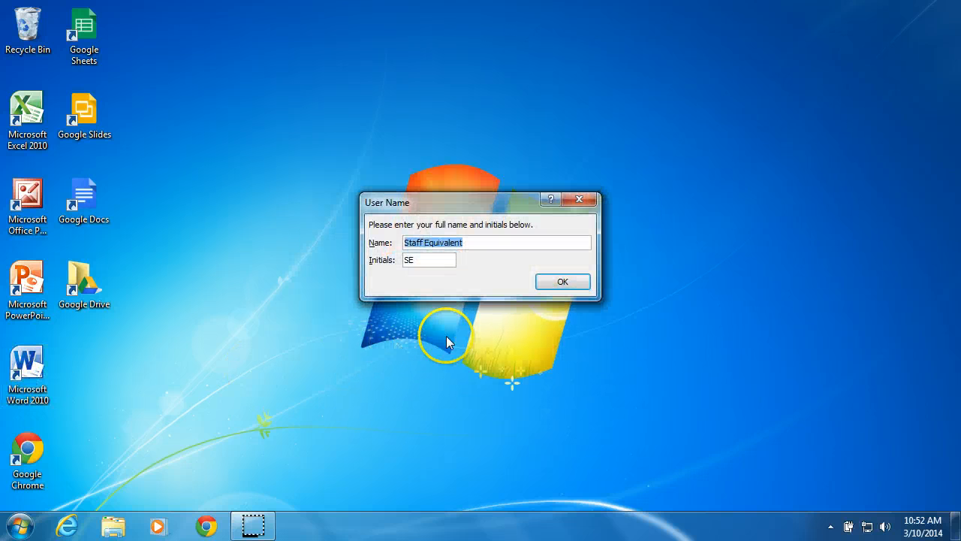
click(569, 279)
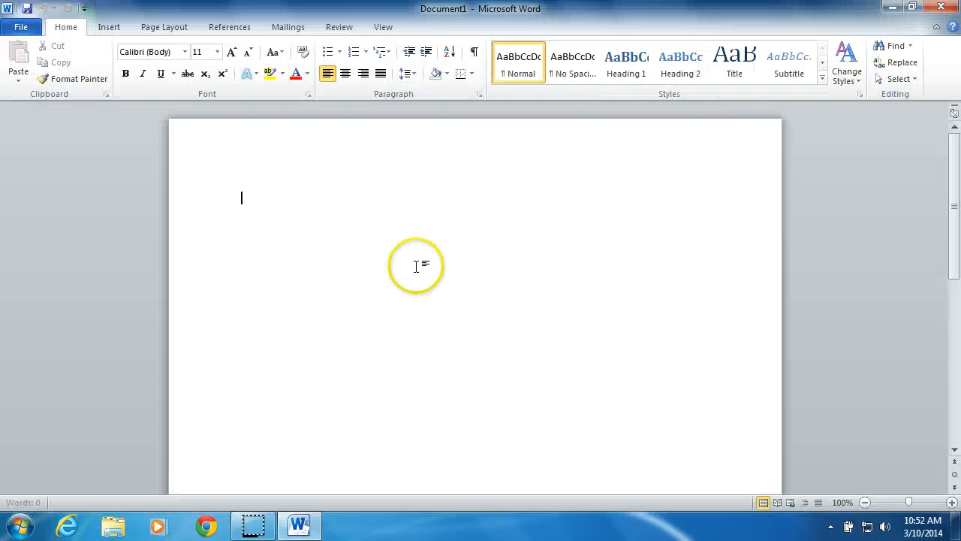
click(409, 267)
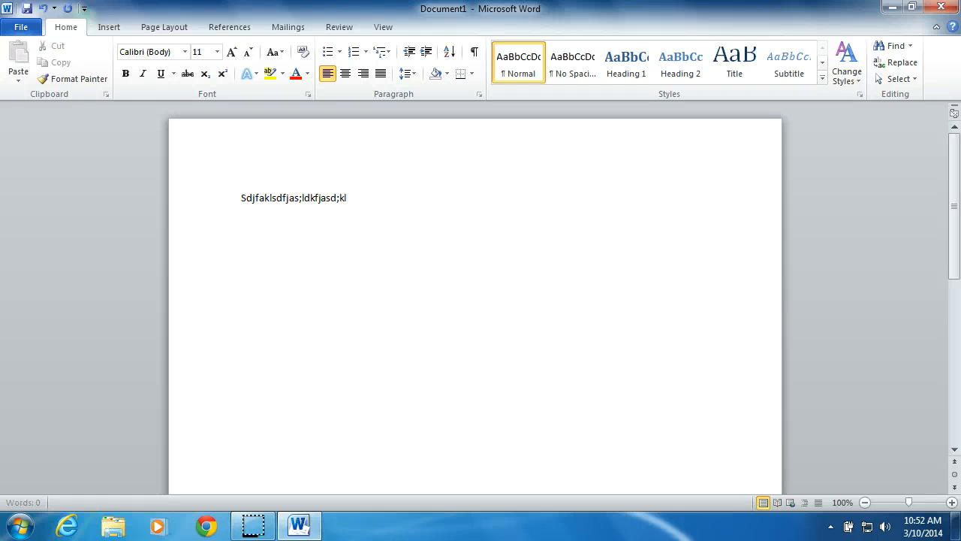
- Save the Word document as "New Document" in the H Drive folder inside Google Drive
click(30, 30)
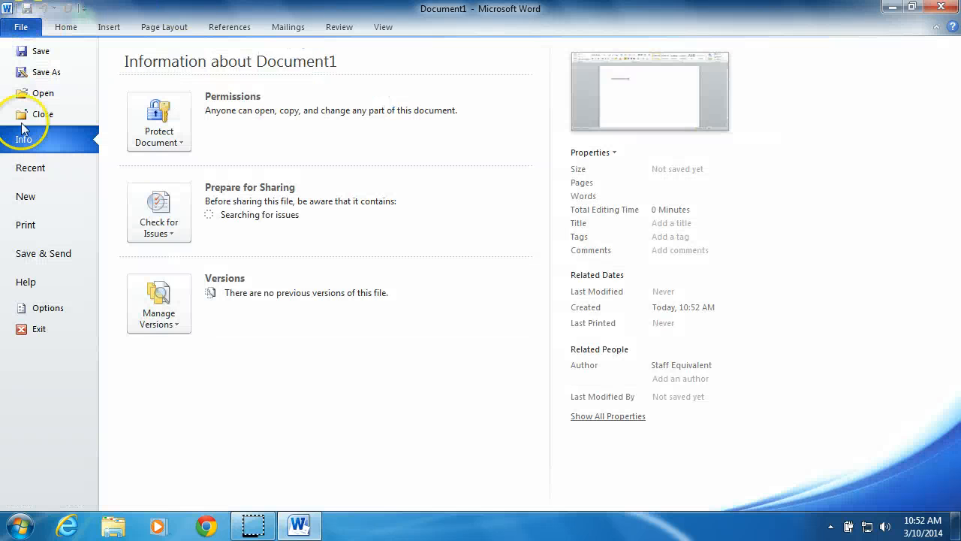
click(30, 51)
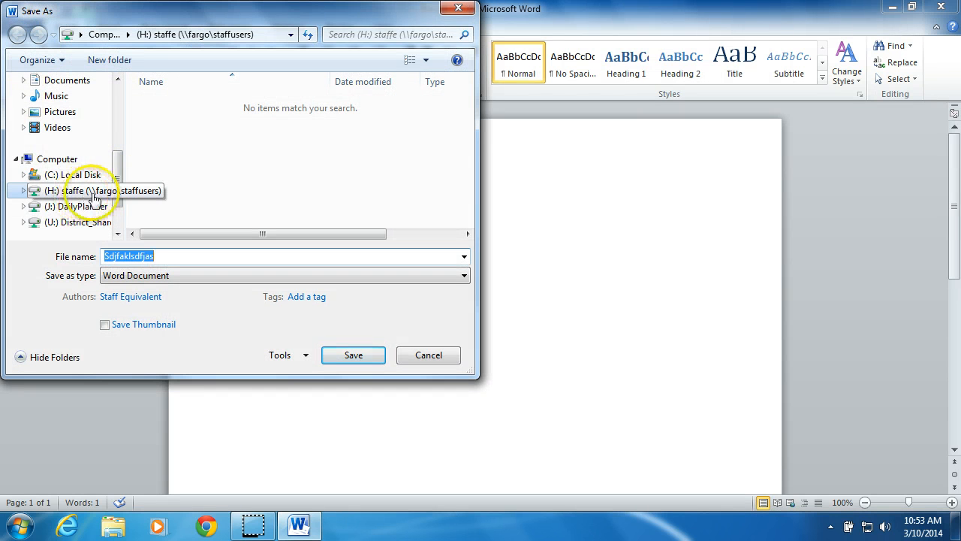
drag(118, 171, 121, 109)
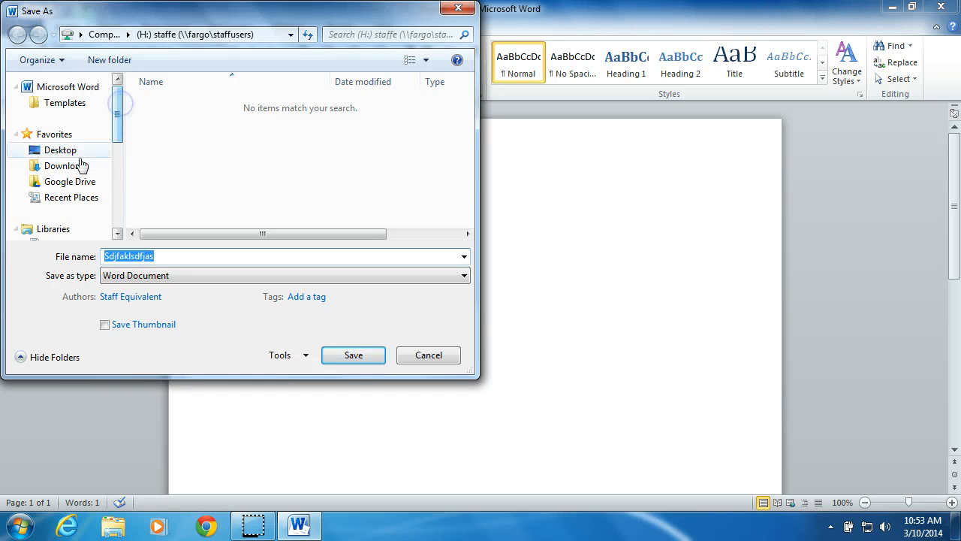
click(67, 183)
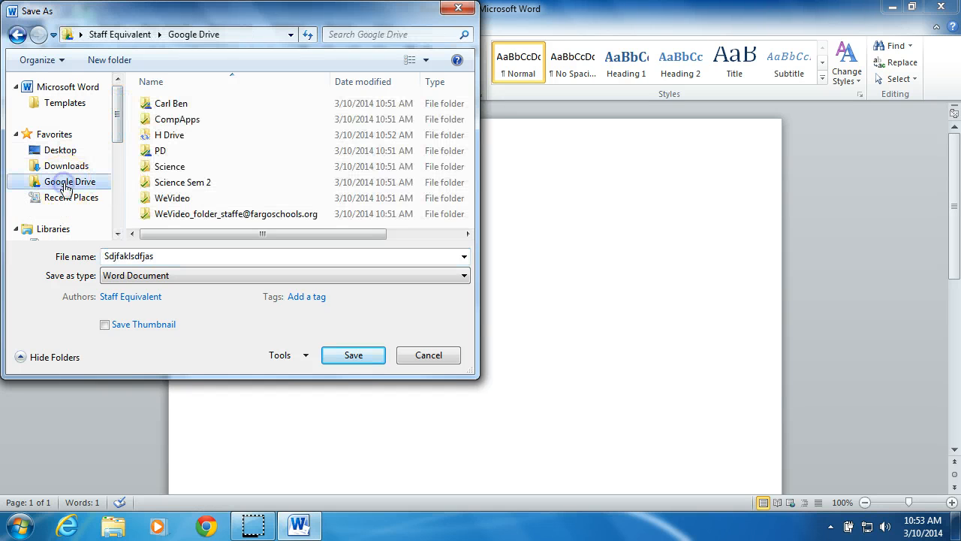
double_click(161, 135)
double_click(168, 256)
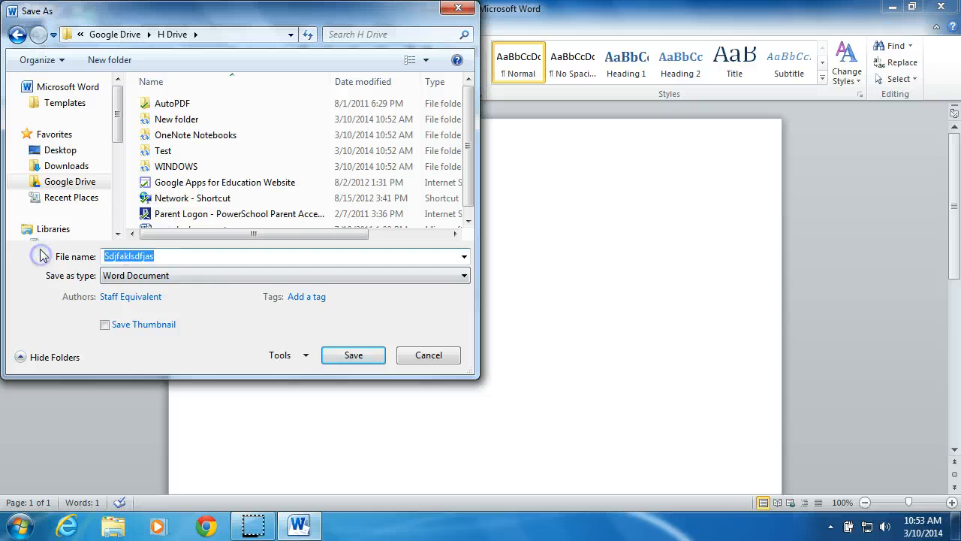
text(New DOcum)
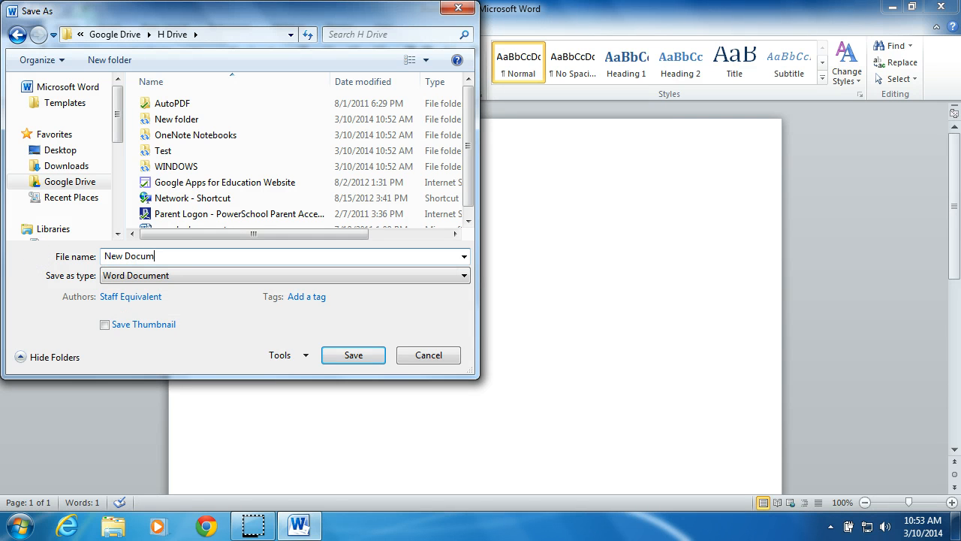
text(ent)
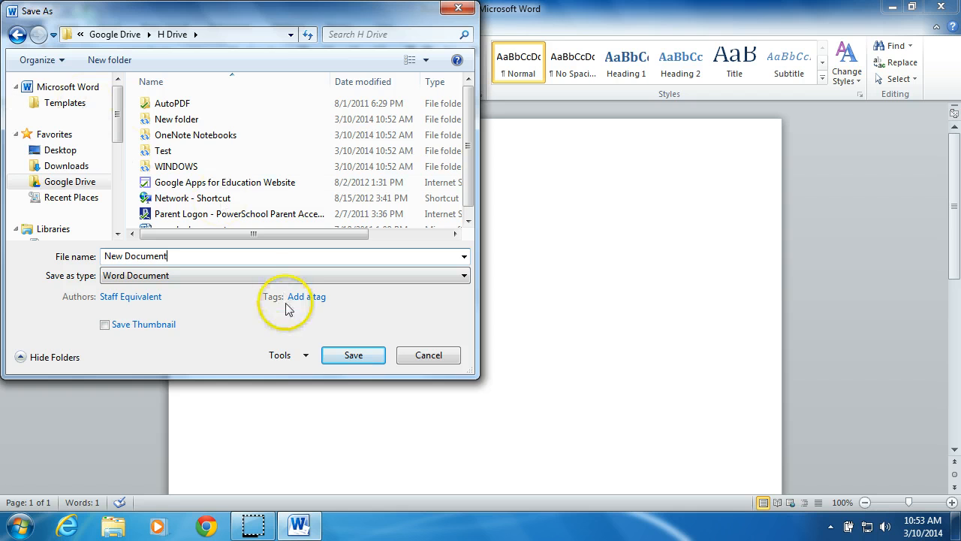
click(347, 358)
click(347, 363)
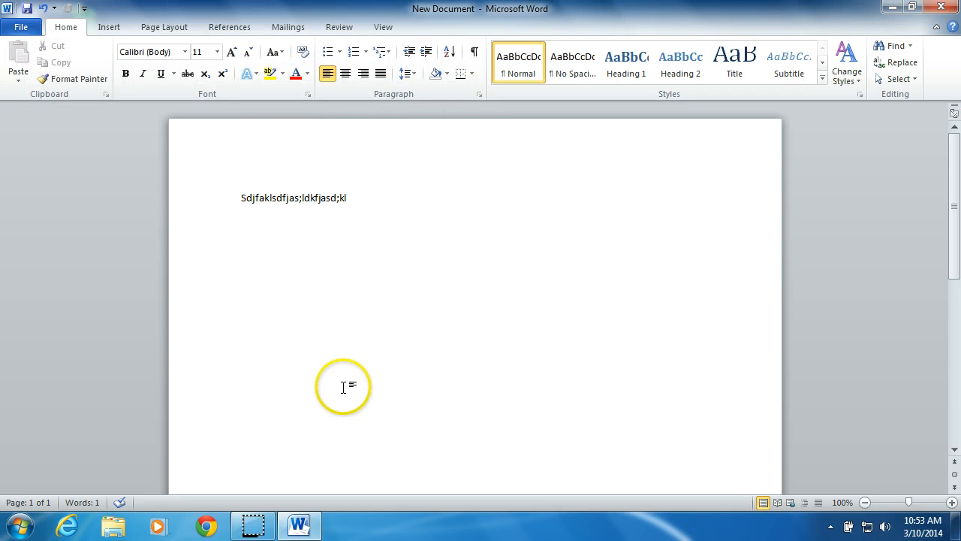
- Close Word, look for New Document in Google Drive's H Drive folder in the file explorer, and close the window
click(943, 8)
click(114, 526)
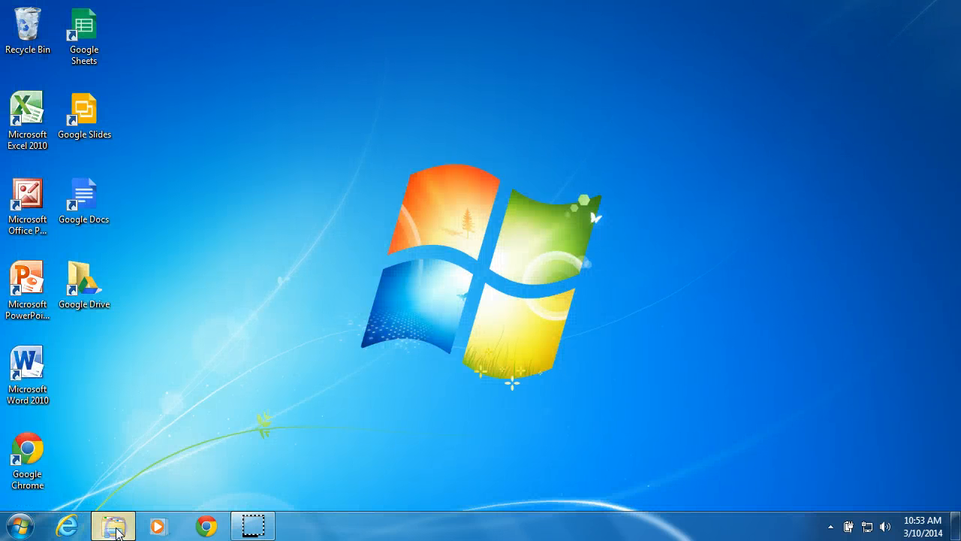
click(462, 166)
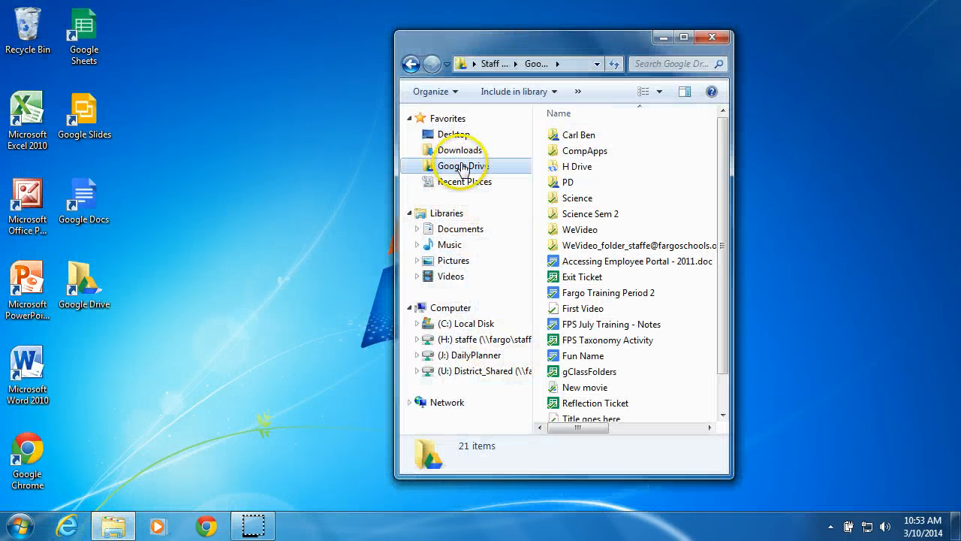
double_click(571, 166)
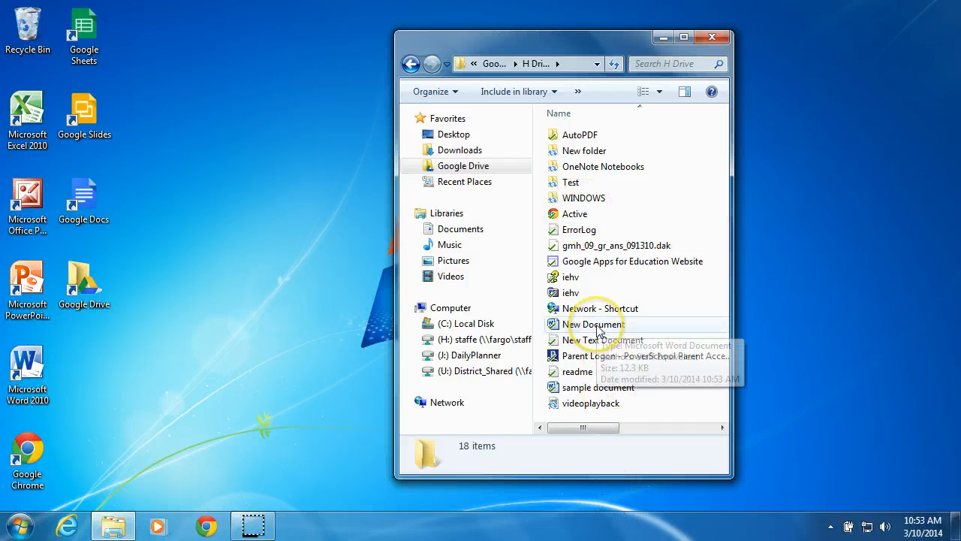
click(713, 37)
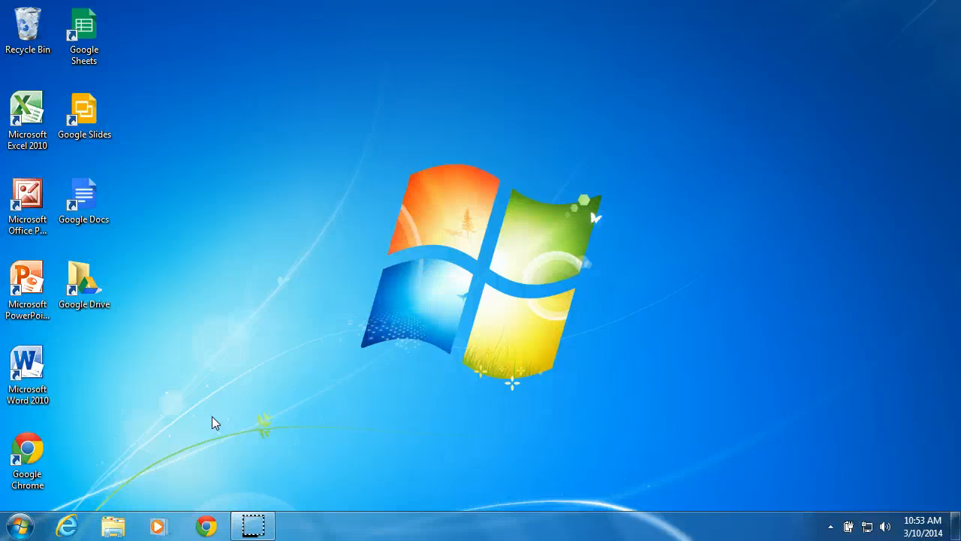
- Reopen the file explorer from the desktop
click(115, 523)
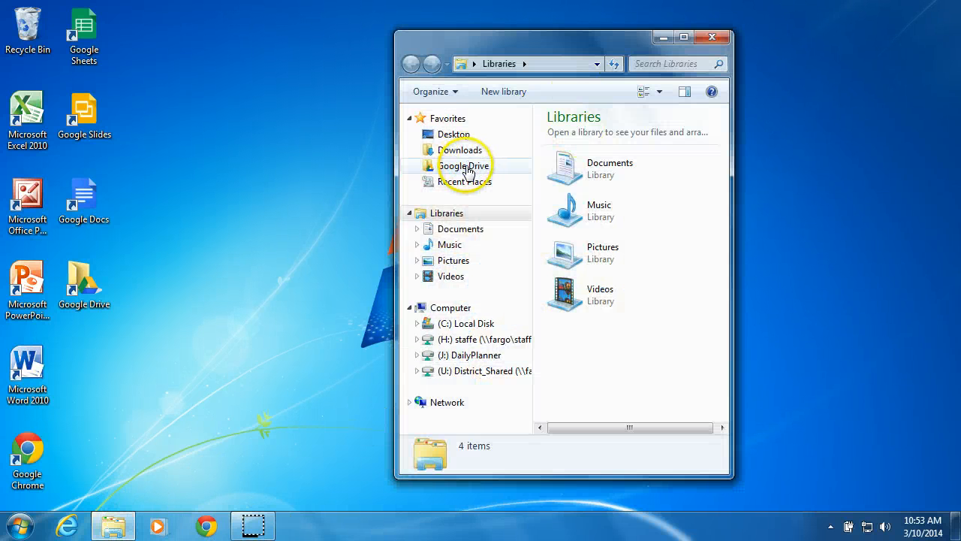